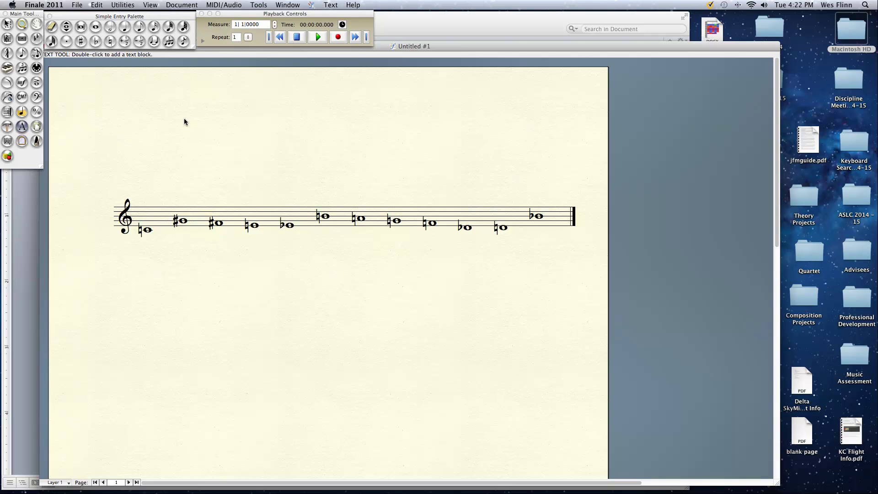
Play back the tone row, then add a text block below the staff reading 0
left_click(318, 37)
double_click(143, 246)
type("0")
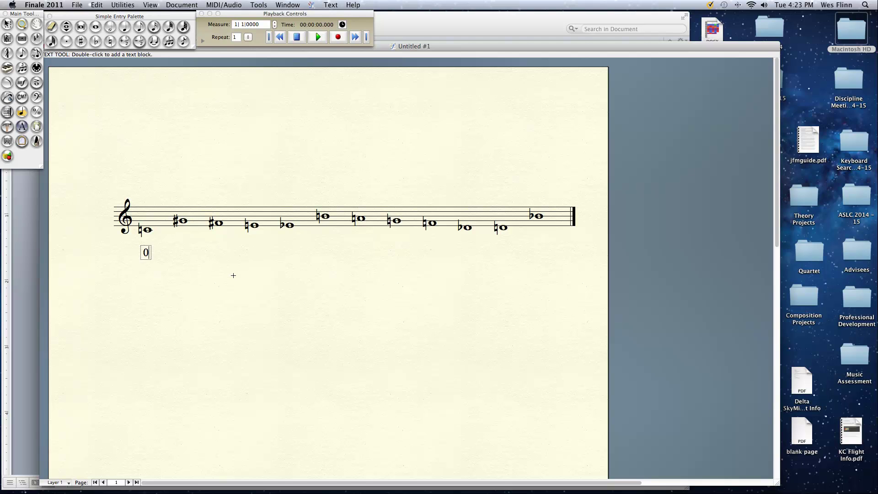
left_click(137, 243)
left_click(143, 247)
type("8           6         4")
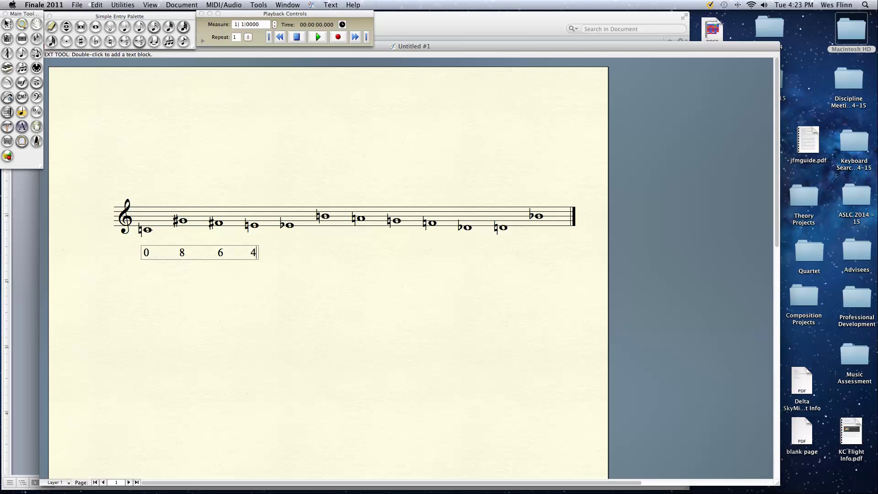
type("          3           11")
key("BackSpace")
key("BackSpace")
key("BackSpace")
type("11")
left_click(349, 252)
type("9          7")
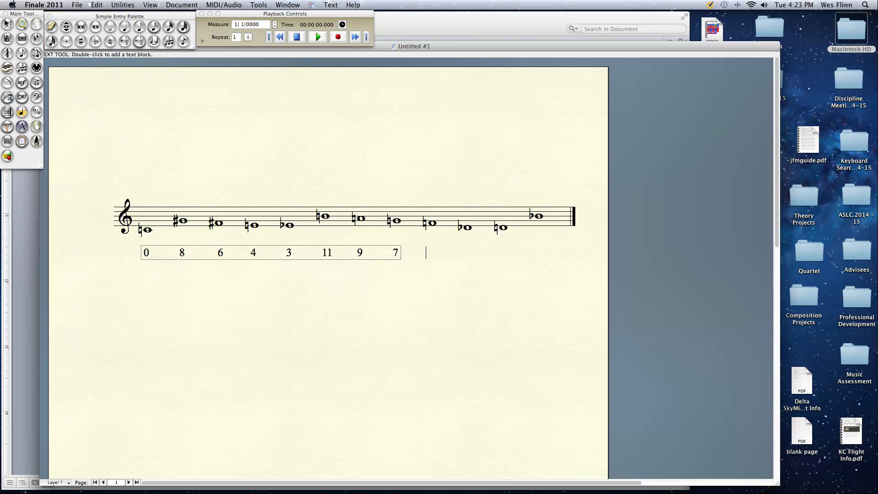
type("          5          1          2          10")
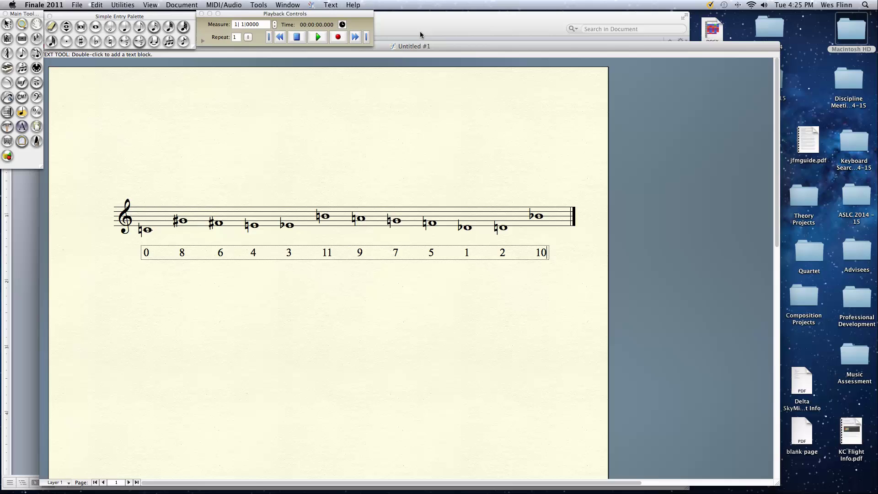
Enter 0 8 6 4 3 E in the first six cells of the table's top row
left_click(420, 31)
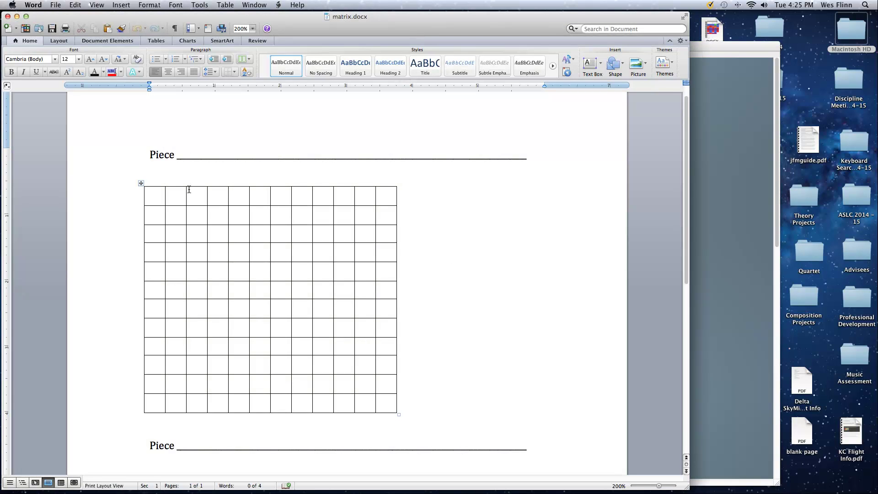
left_click(153, 198)
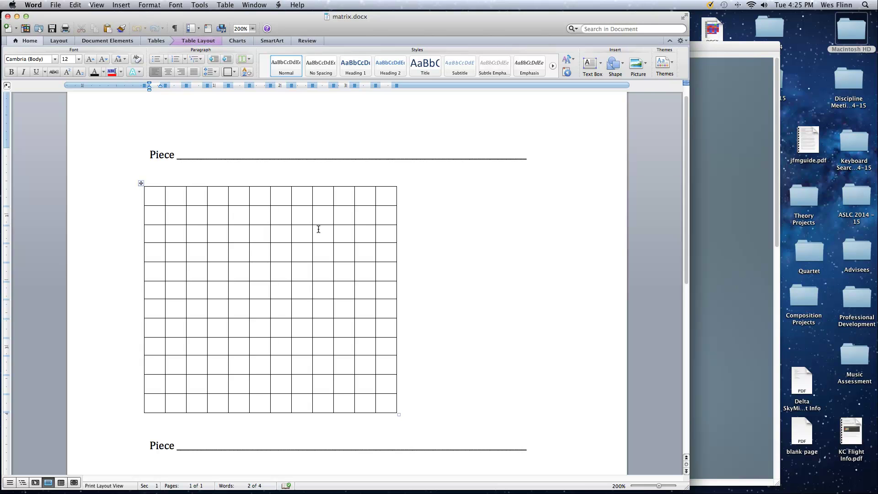
type("0 ")
type("8")
left_click(199, 195)
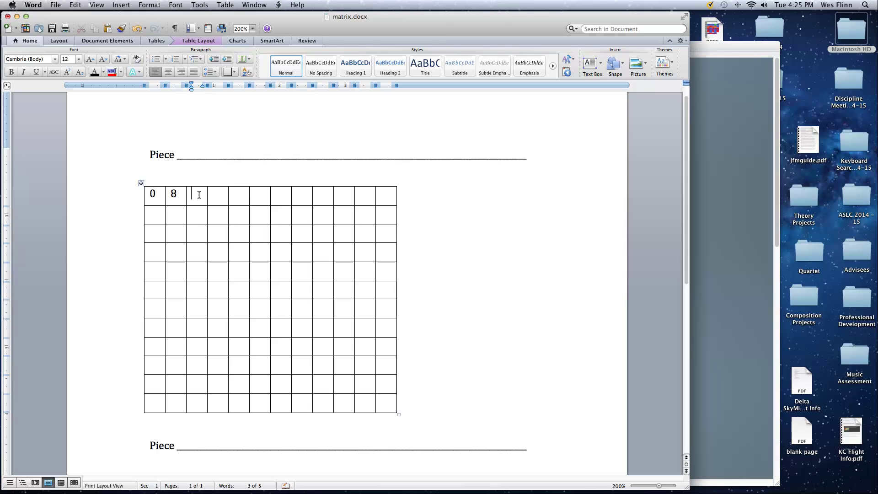
type("6")
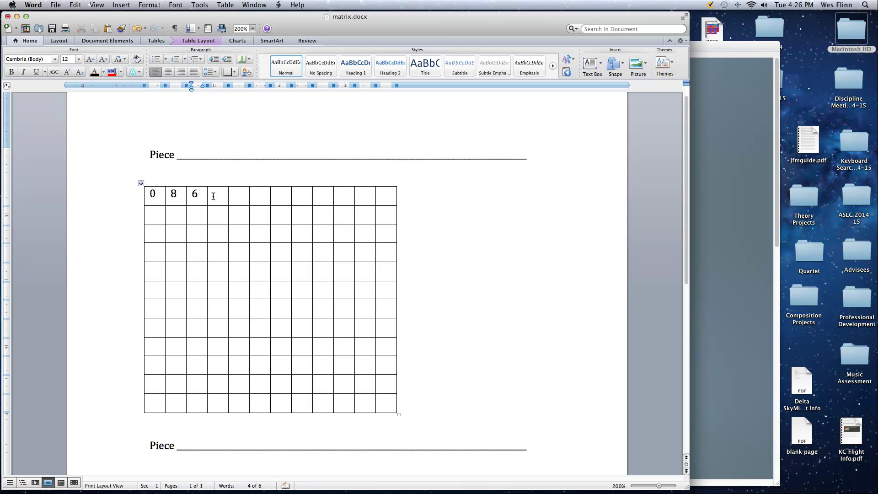
left_click(213, 195)
type("4")
left_click(241, 195)
type("3")
left_click(263, 194)
type("E")
Fill the remaining top-row cells with 9 7 5 1 2 T
left_click(281, 192)
type("9")
left_click(307, 194)
type("7")
left_click(320, 194)
type("5")
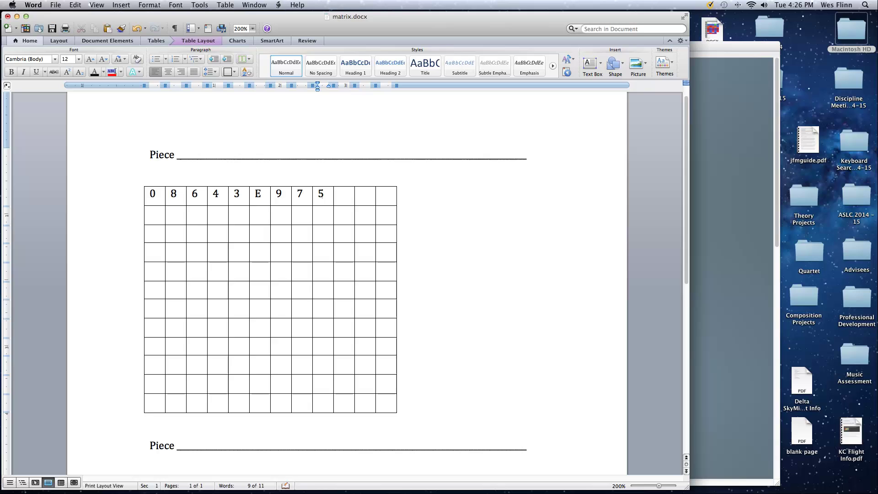
left_click(350, 194)
type("1")
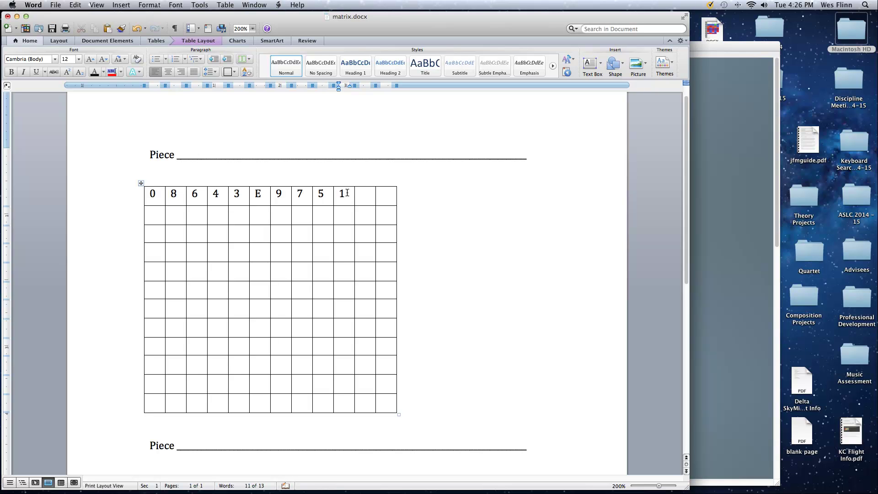
left_click(362, 194)
type("2")
left_click(389, 194)
type("T")
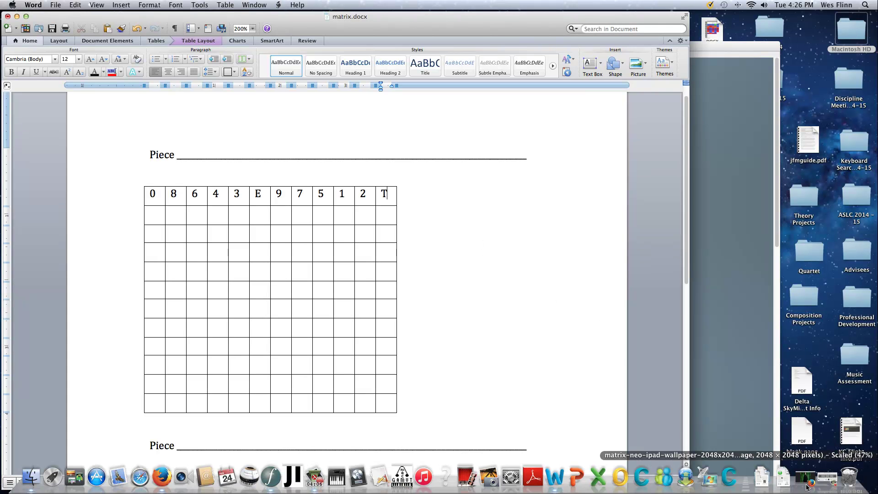
left_click(812, 480)
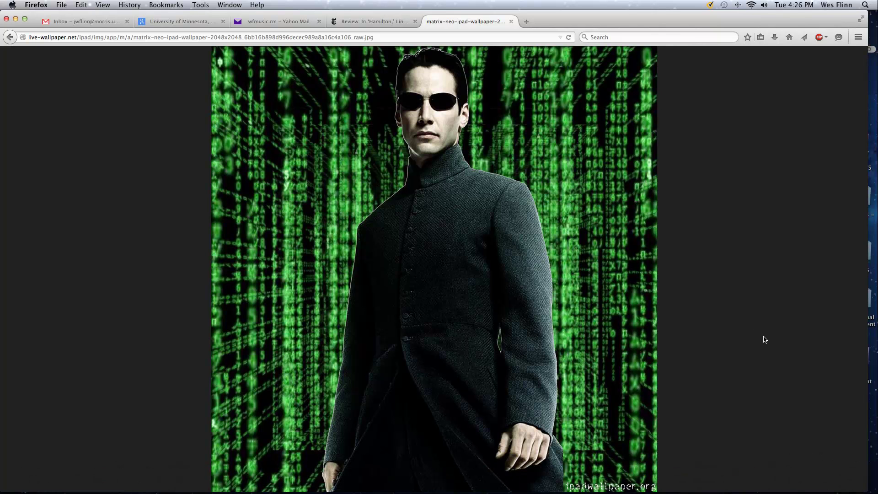
left_click(15, 20)
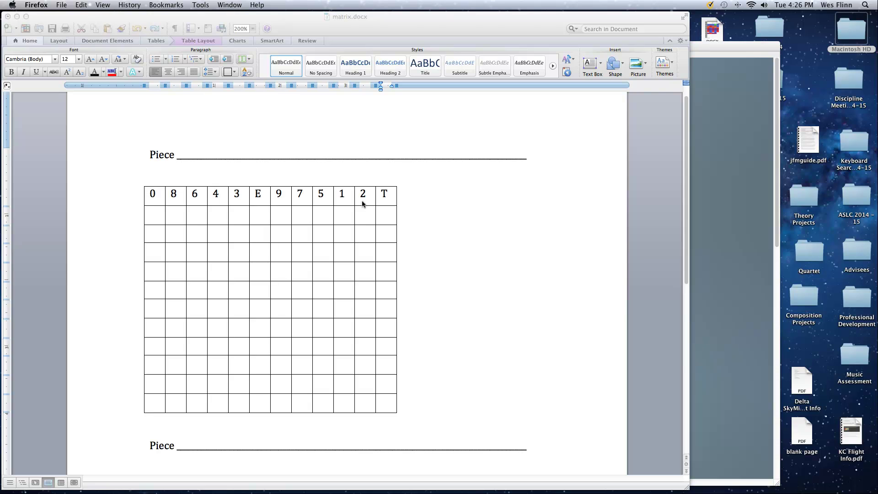
Put 0s in the diagonal cells below 8, 6, 4, 3 and E
left_click(177, 215)
left_click(177, 216)
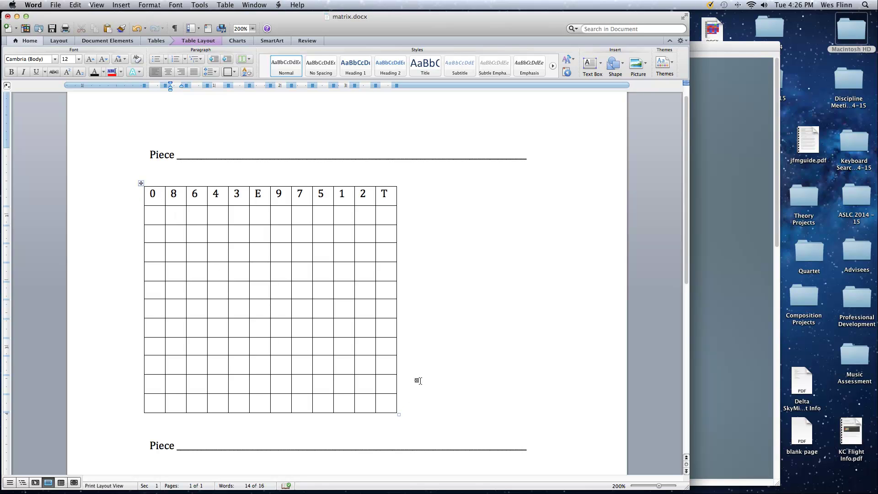
type("0")
left_click(202, 234)
type("0")
left_click(216, 251)
type("0")
left_click(240, 273)
type("0")
left_click(260, 293)
type("0")
Continue the diagonal of 0s below 9, 7, 5, 2 and T to the bottom-right cell
left_click(284, 306)
type("00")
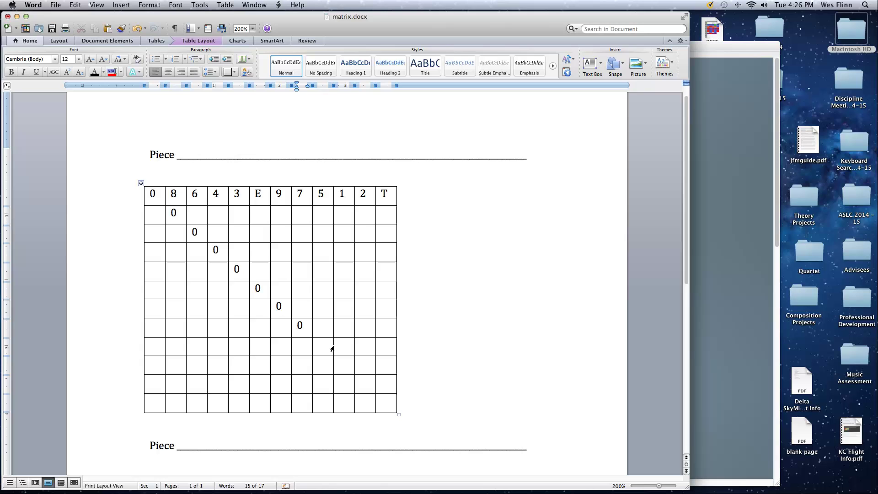
left_click(329, 350)
type("0")
left_click(346, 362)
type("0")
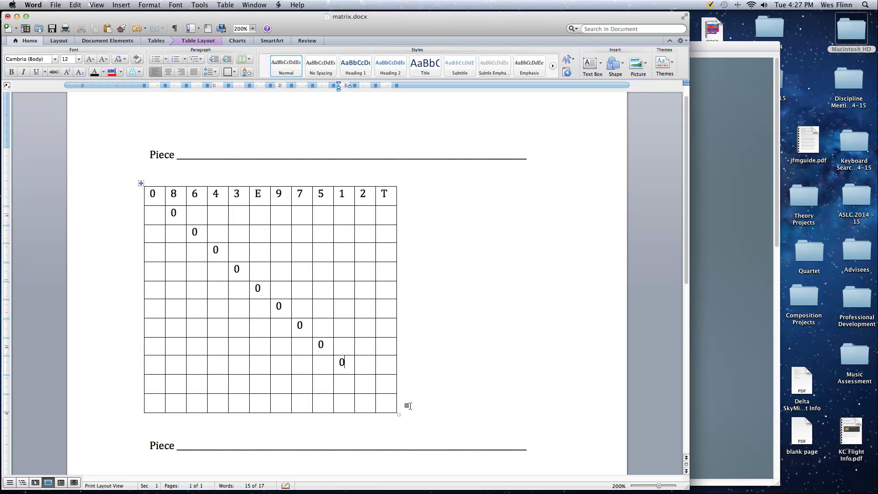
left_click(366, 387)
type("0")
left_click(385, 403)
type("0")
Enter 4 6 8 9 1 3 5 6 E T 2 down the first column, rows 2 through 12
left_click(155, 215)
type("4 ")
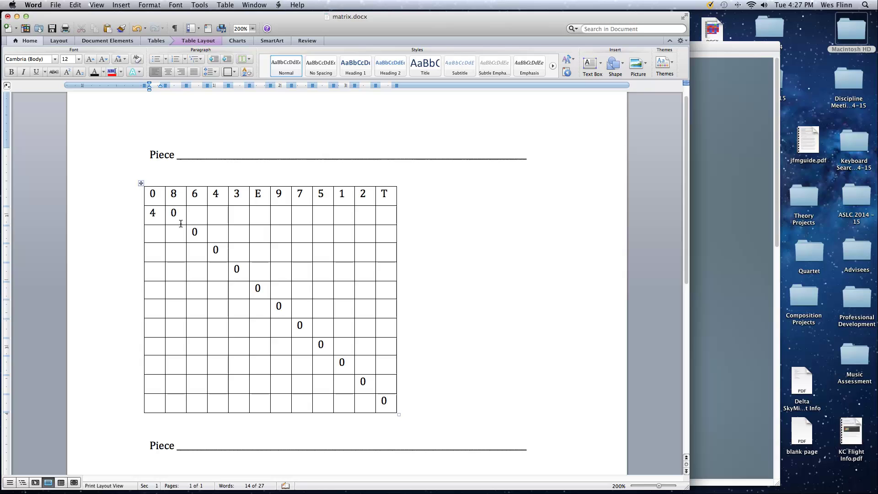
type("6 ")
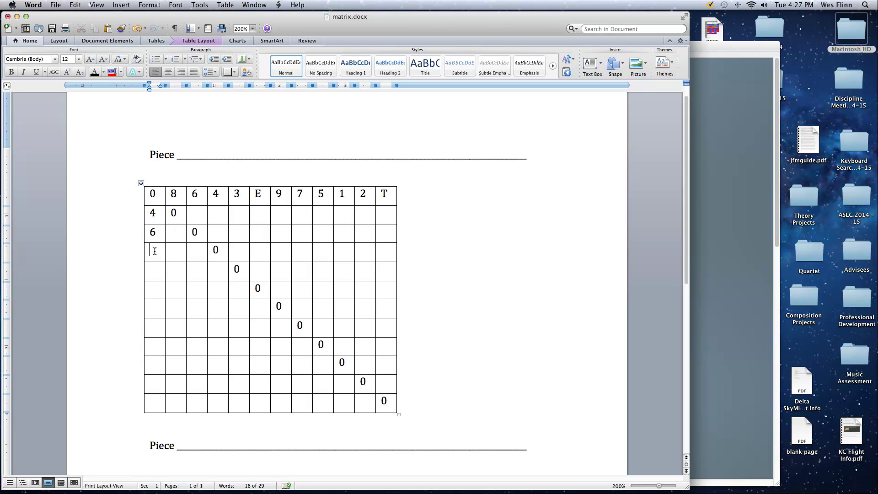
type("8")
left_click(155, 269)
type("9")
type("1")
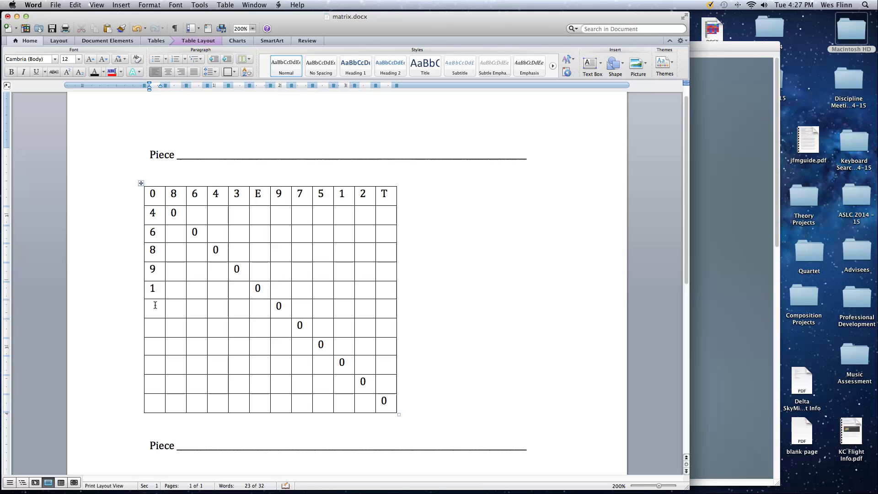
type("3")
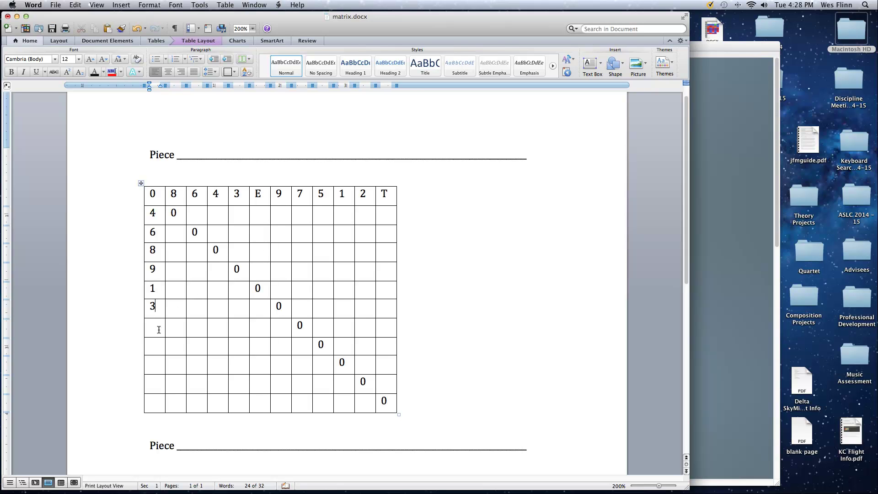
type("5")
left_click(159, 343)
type("6")
left_click(161, 365)
type("E")
left_click(157, 383)
type("T")
left_click(154, 405)
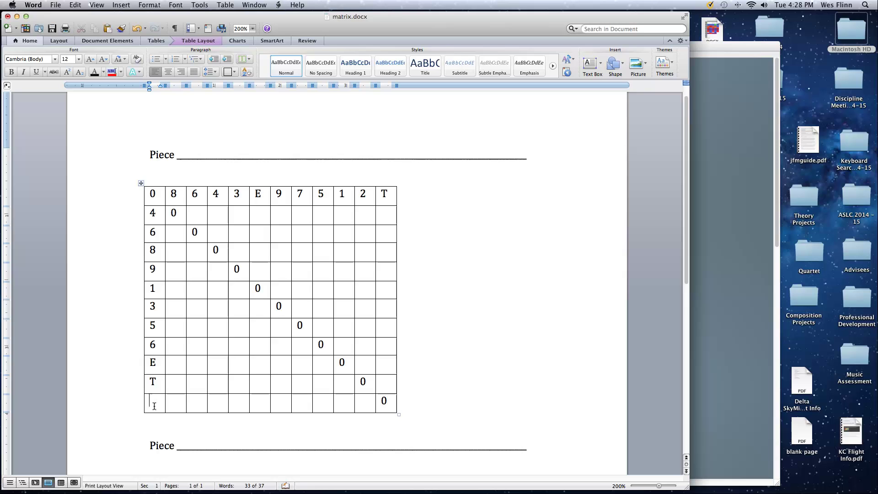
type("2")
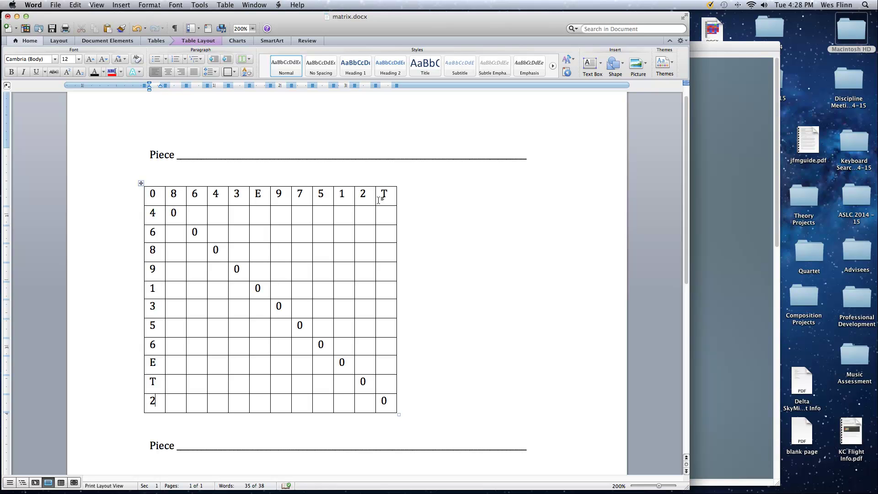
Enter 9 7 5 4 after the 1 in the row starting 1
left_click(174, 288)
type("9")
left_click(196, 288)
type("7")
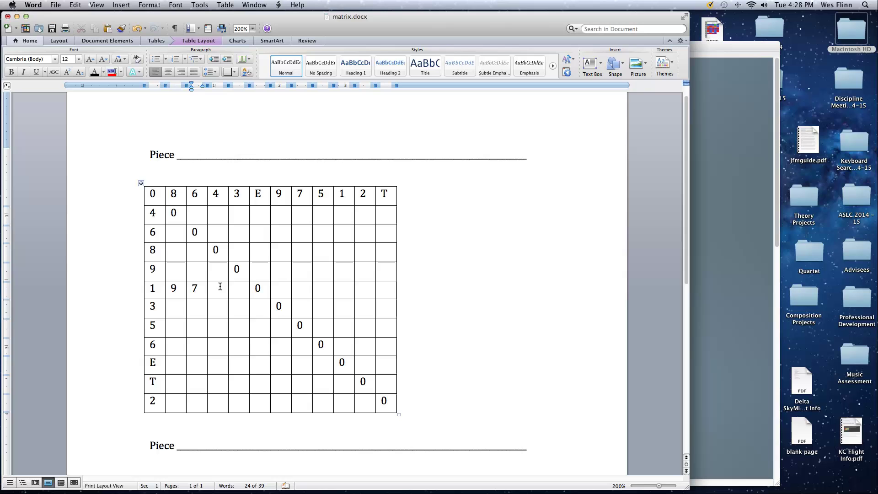
left_click(217, 288)
type("5")
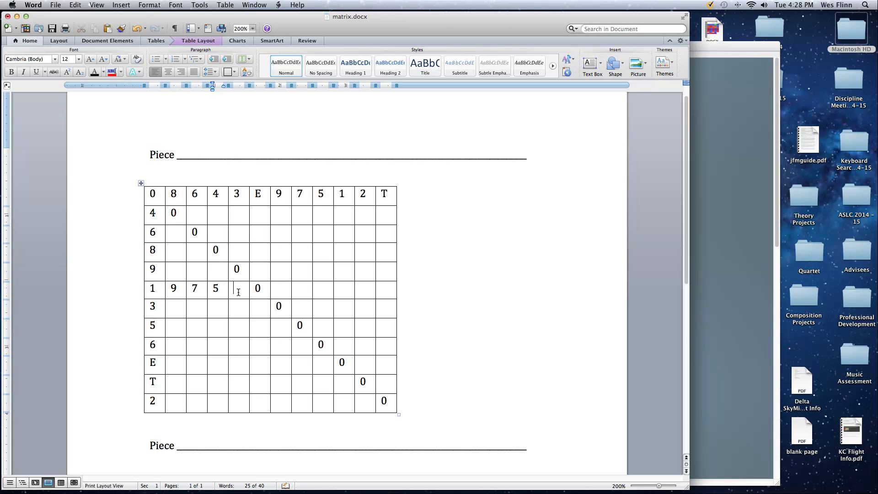
left_click(234, 292)
type("4")
Finish that row with 8 6 2 3 E after the T
left_click(281, 289)
left_click(305, 288)
type("8")
left_click(326, 290)
type("6")
left_click(343, 294)
type("2")
left_click(364, 290)
type("3")
left_click(383, 290)
type("E")
Enter T 8 6 5 1 in the bottom row after the 2
left_click(175, 401)
type("T")
left_click(202, 406)
type("8")
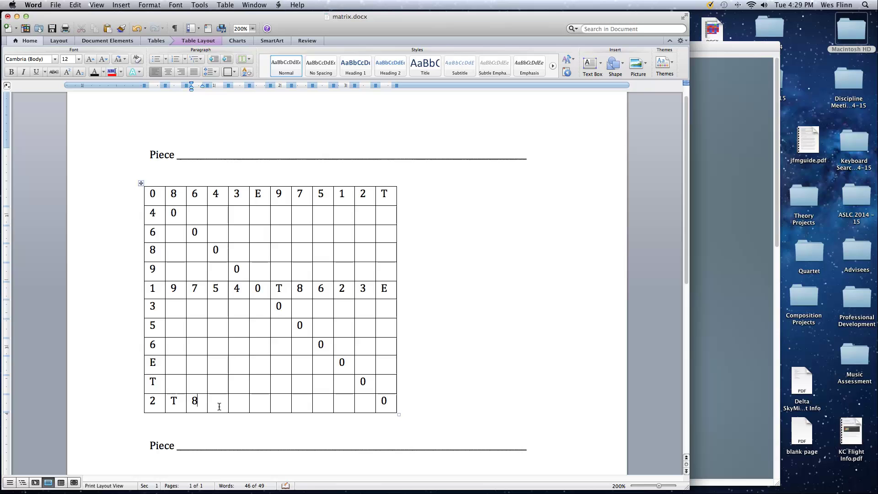
left_click(217, 406)
type("6")
left_click(243, 407)
type("5")
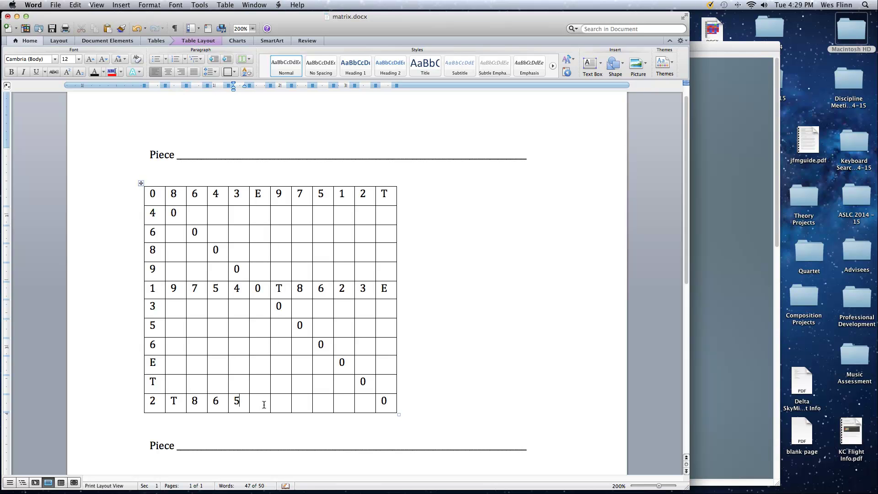
left_click(260, 406)
type("1")
Finish the bottom row with E 8 7 3 4
left_click(289, 403)
type("E")
left_click(303, 403)
type("8 7 ")
type("3")
left_click(361, 403)
type("4")
Enter E 9 7 6 2 after the 3 in the row starting 3
left_click(174, 310)
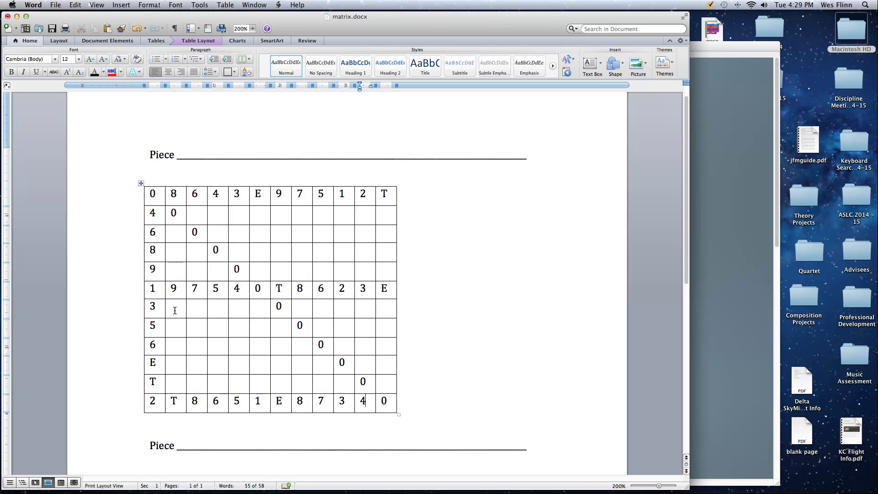
type("E")
left_click(196, 309)
type("9")
left_click(218, 309)
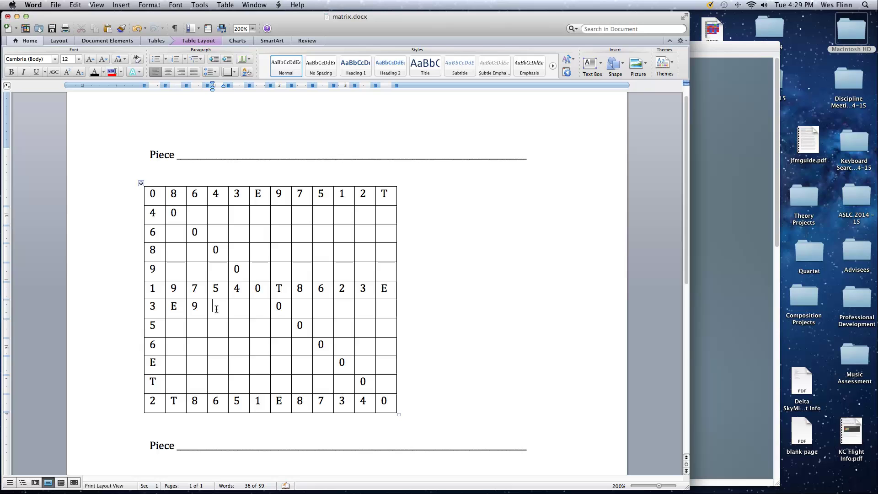
type("7")
left_click(238, 310)
type("6")
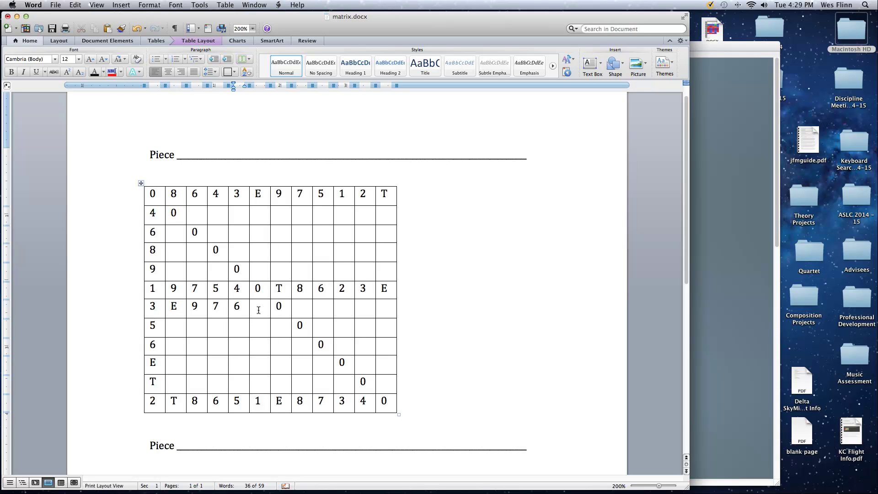
left_click(259, 310)
type("2")
Complete the row starting 3 with T 8 4 5 1, correcting a mistyped 6 to 8
left_click(303, 310)
type("T ")
type("6")
left_click(351, 309)
type("4")
double_click(315, 308)
type("8")
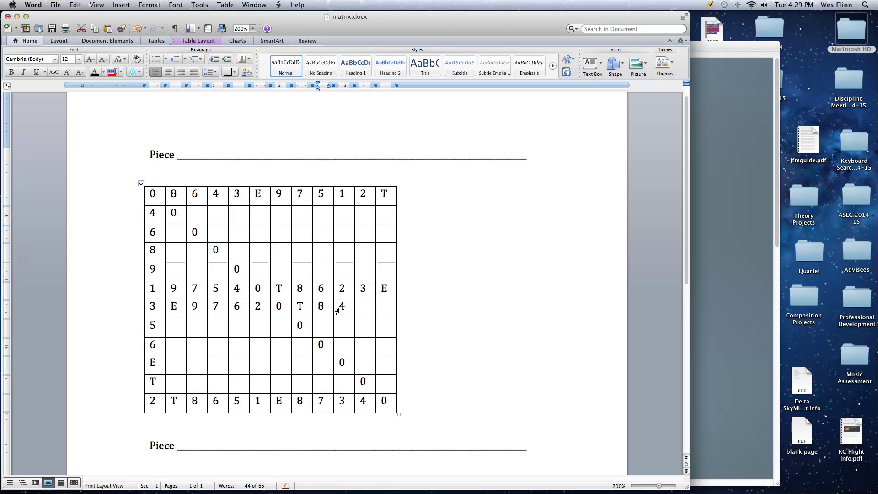
left_click(363, 308)
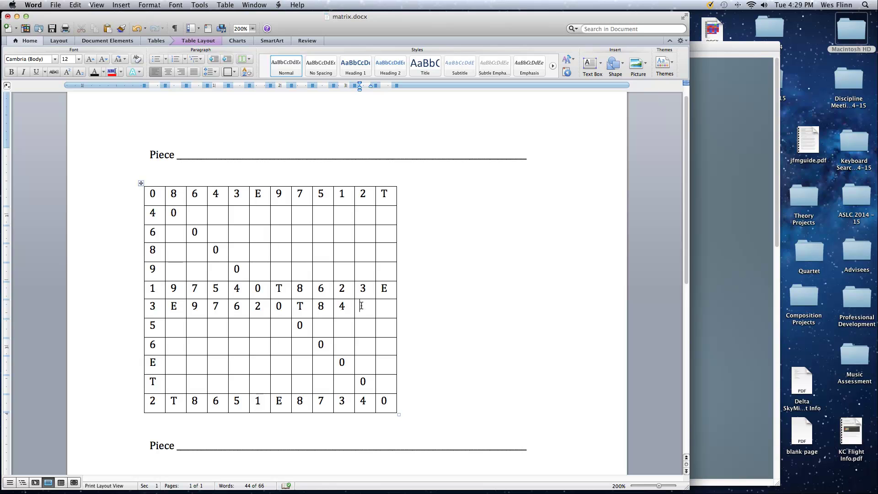
type("5")
left_click(393, 307)
type("1")
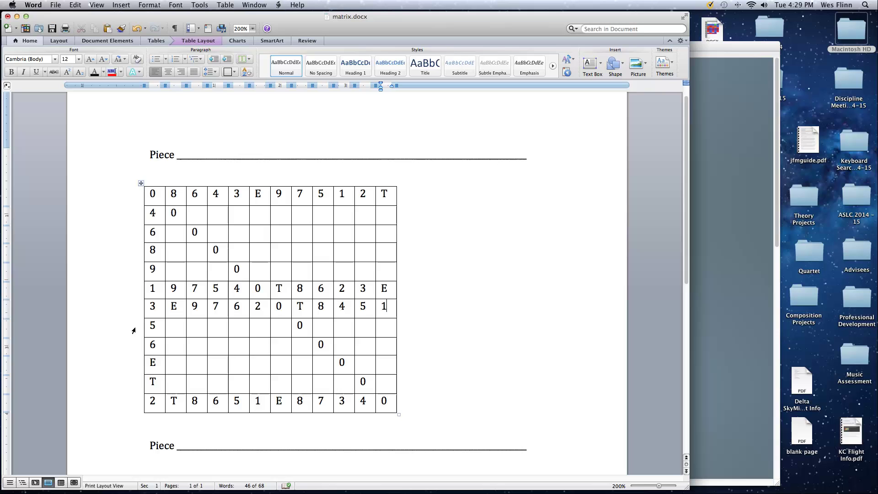
Fill the empty cells of the column headed 1 with 5, 7, 9, T, 6, 7 and E
scroll(161, 211, "down", 1)
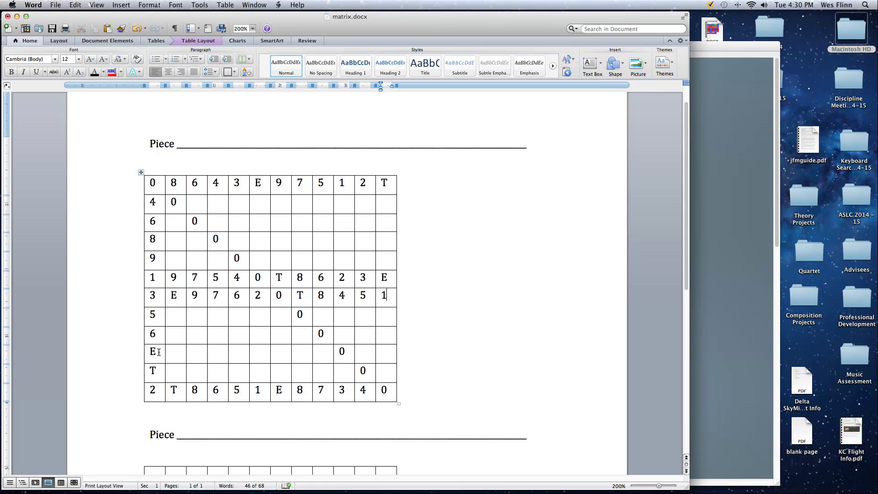
left_click(347, 204)
type("5")
left_click(344, 220)
type("7")
type("9")
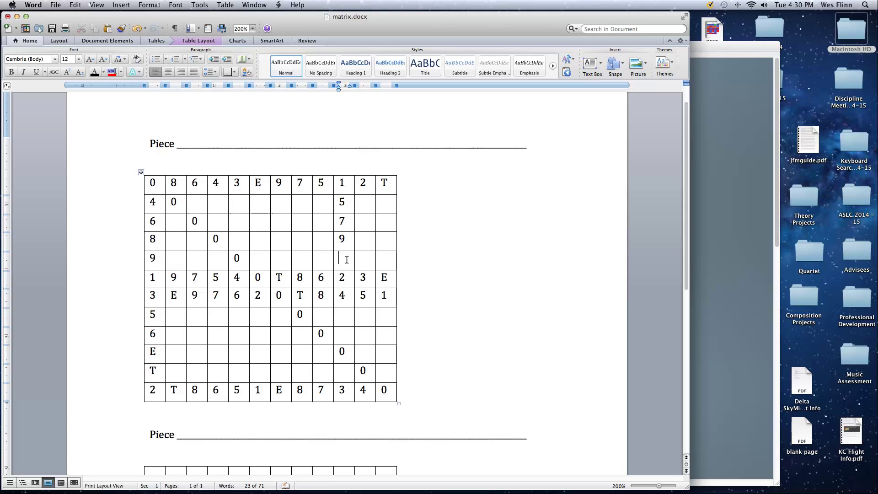
type("T")
left_click(345, 315)
type("6 ")
type("7")
left_click(347, 375)
type("E")
Fill the column headed 2 with 6, 8, T, E, 8, 7, 8 and 1, correcting a mistyped 3 to E
type("6")
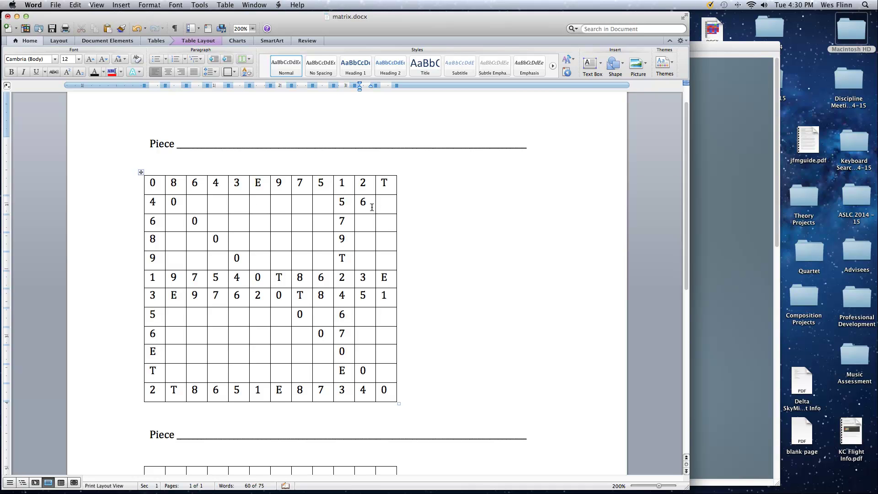
left_click(371, 224)
type("8")
left_click(365, 244)
type("T")
left_click(366, 263)
type("3")
key("BackSpace")
type("E 8 ")
type("7")
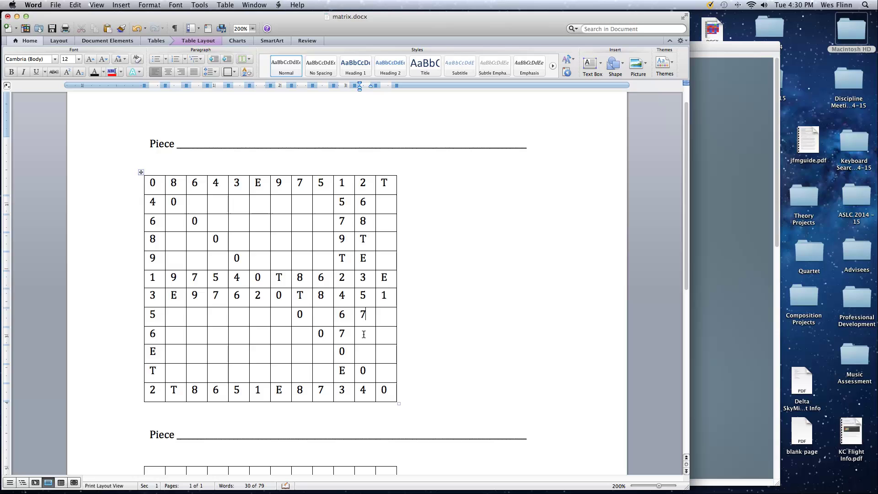
left_click(368, 330)
type("8 ")
type("1")
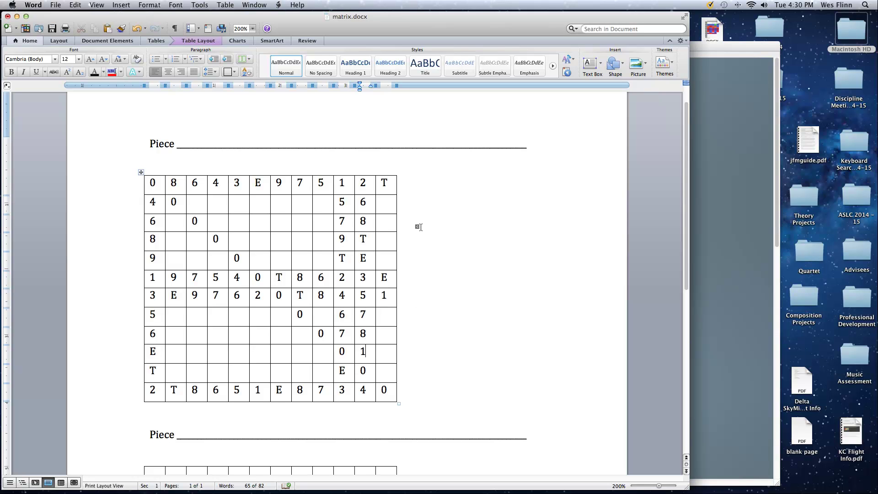
Fill the column headed 3 with 7, 9, E, 0, 4, 6, 8, 9, 2 and 1, through the E row
left_click(241, 203)
type("7")
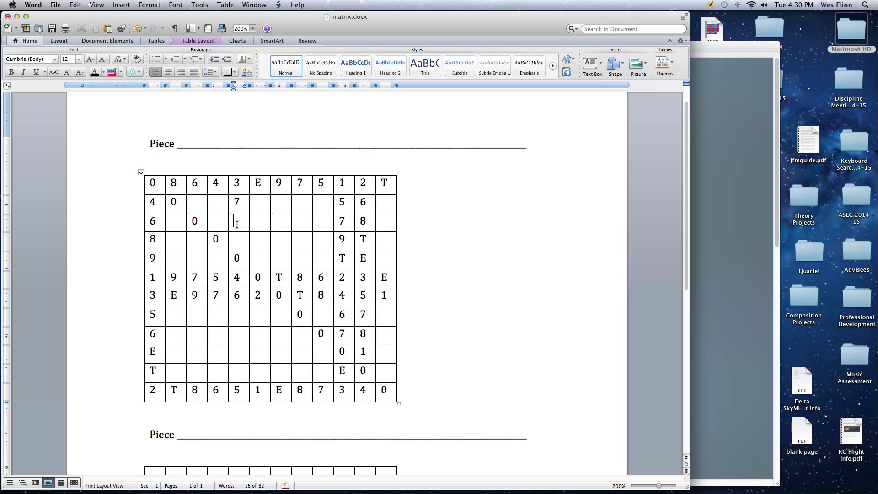
type("9")
type("E046")
type("8")
left_click(237, 341)
type("9")
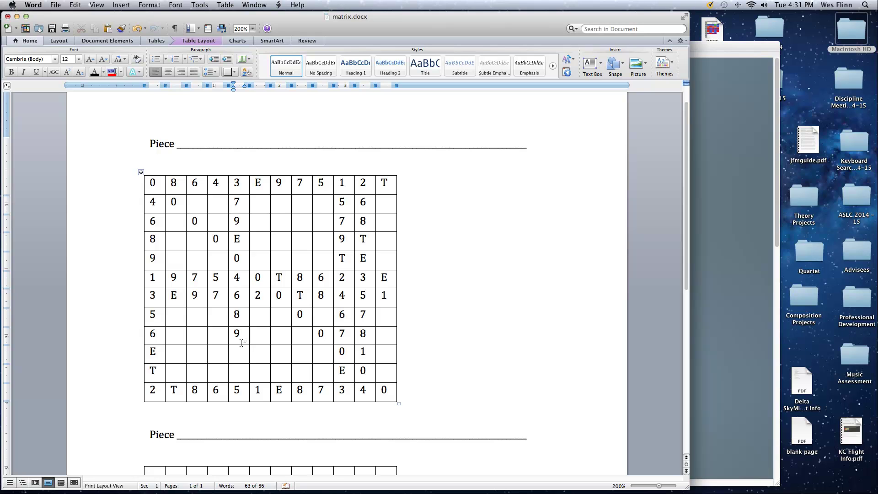
left_click(238, 352)
type("2")
type("1")
Complete the row starting 4 with T, 8, 3, 1, E, 9 and 2 in its empty cells
left_click(194, 205)
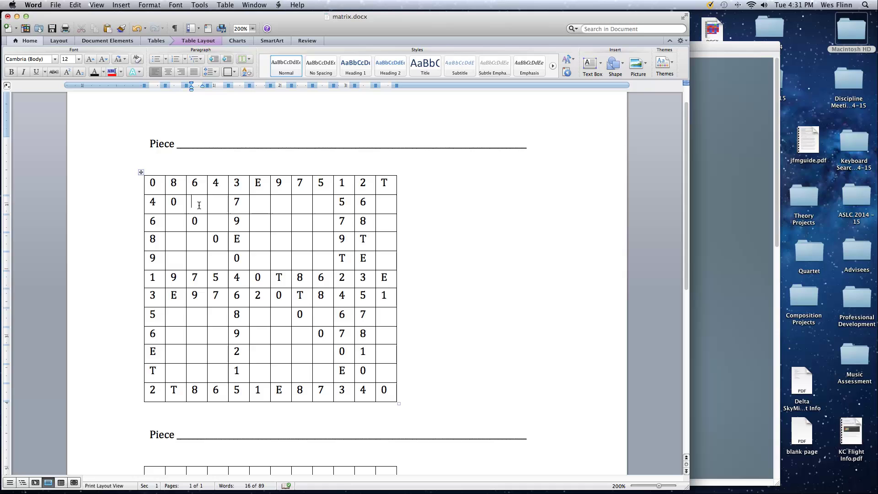
type("T 8")
left_click(264, 204)
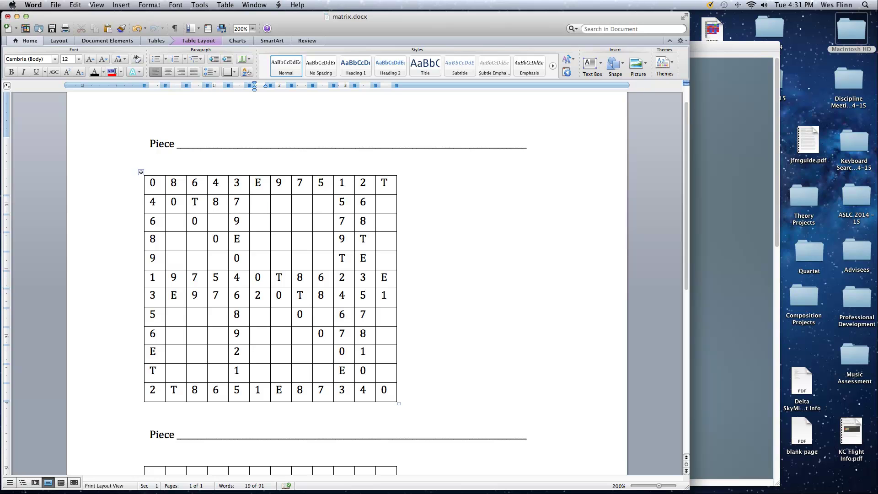
type("3 ")
type("1")
left_click(303, 205)
type("E")
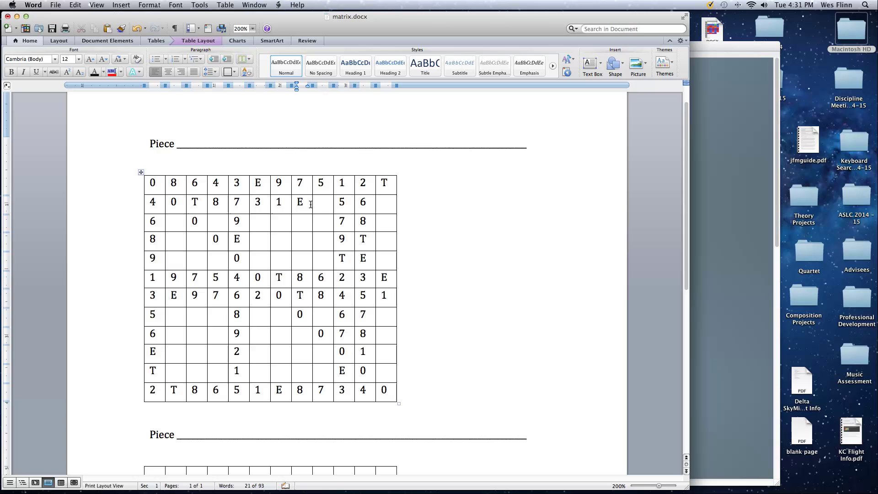
left_click(324, 203)
type("9")
left_click(386, 205)
type("2")
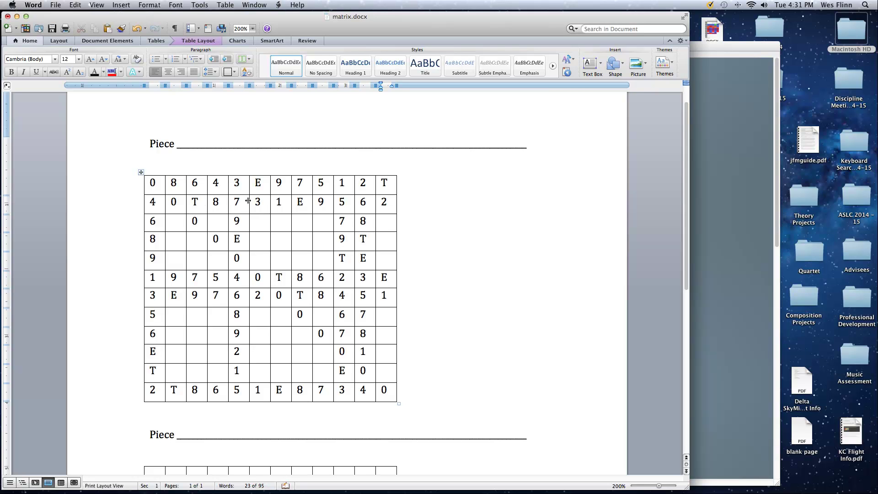
Complete the row starting 5 with 1, E, 4, 2, T and 3 in its empty cells
left_click(177, 318)
type("1")
left_click(194, 316)
type("E")
left_click(217, 316)
left_click(264, 317)
type("4")
left_click(282, 317)
type("2")
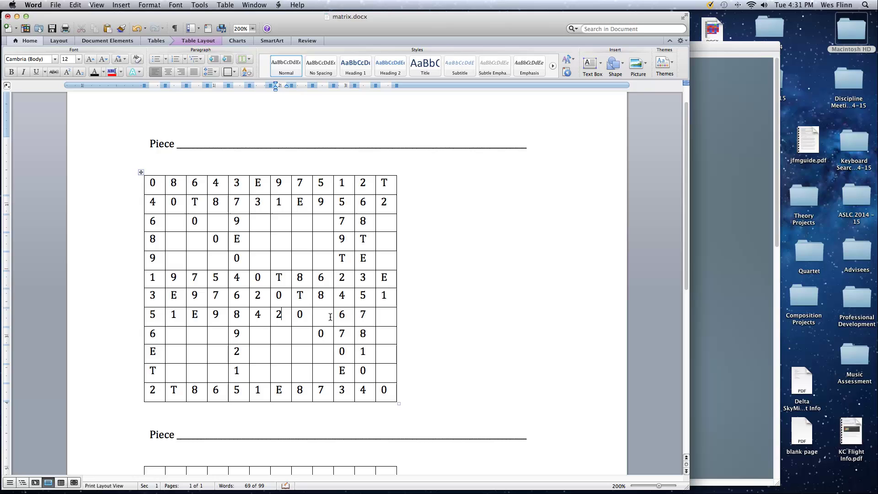
left_click(329, 316)
type("T")
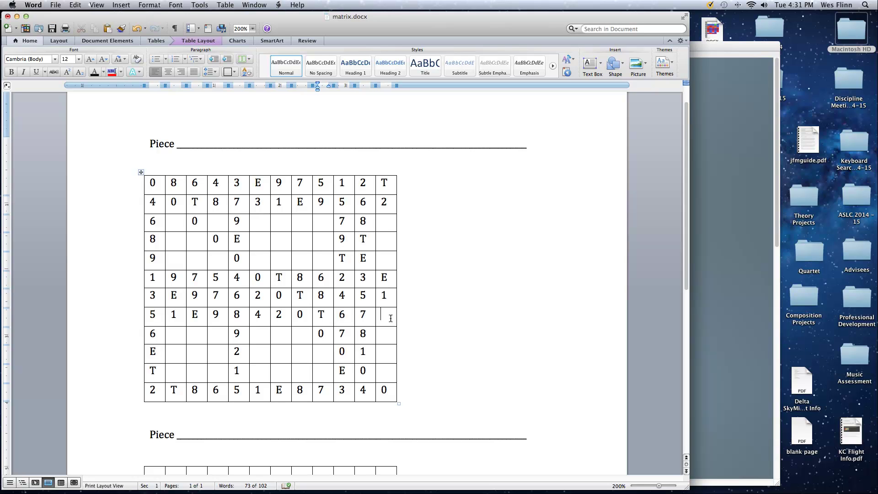
left_click(391, 318)
type("3")
left_click(173, 339)
type("2")
left_click(196, 335)
double_click(153, 333)
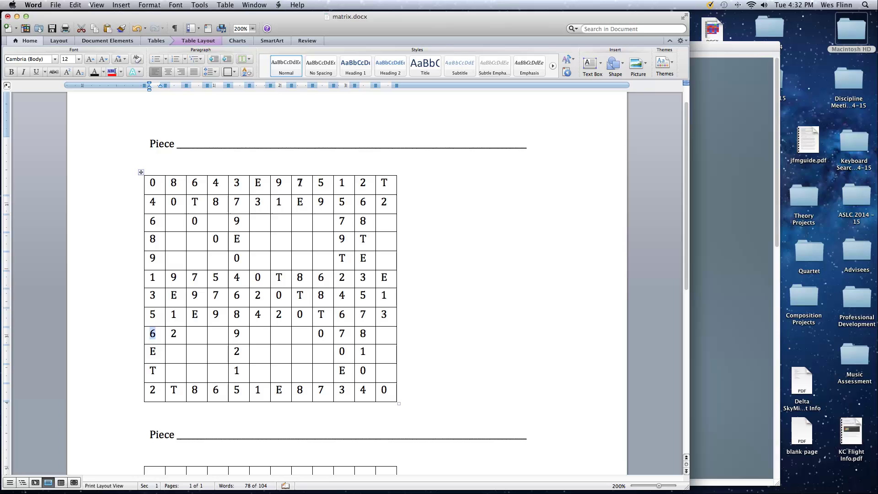
type("7")
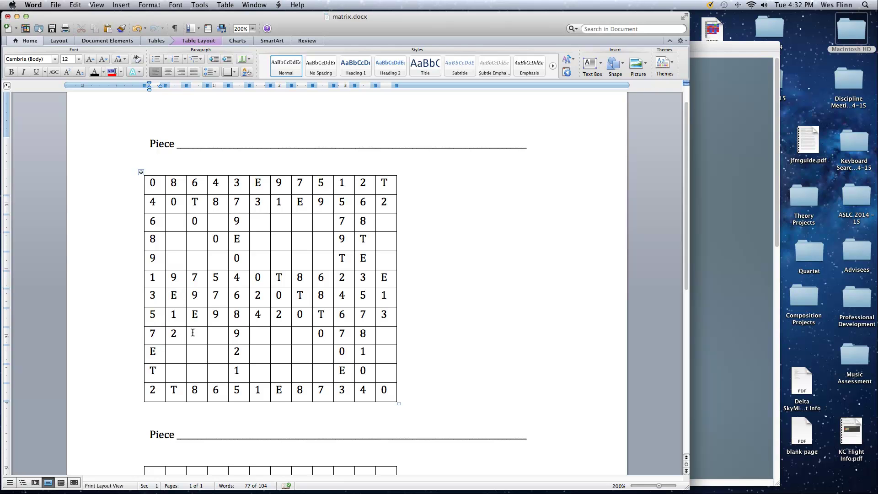
double_click(173, 334)
left_click(196, 335)
Move the misplaced 2 from row 9, column 2 into row 3, column 2
left_click_drag(182, 334, 170, 336)
key("Delete")
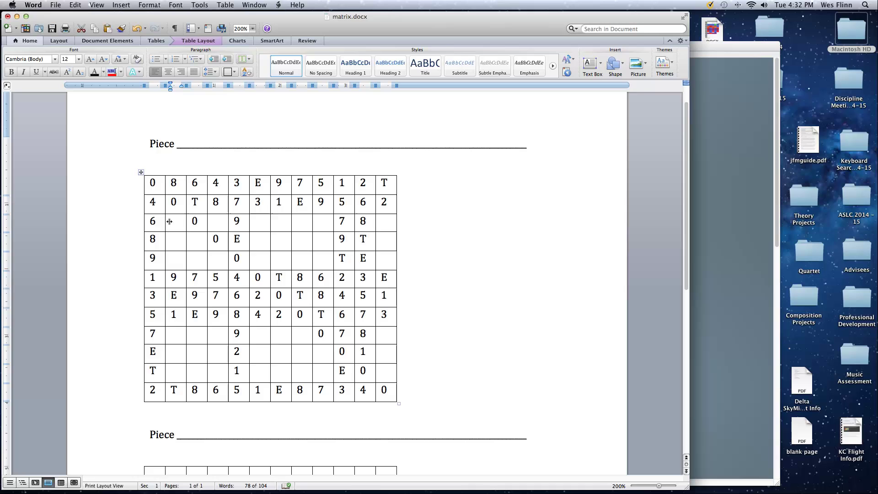
type("2")
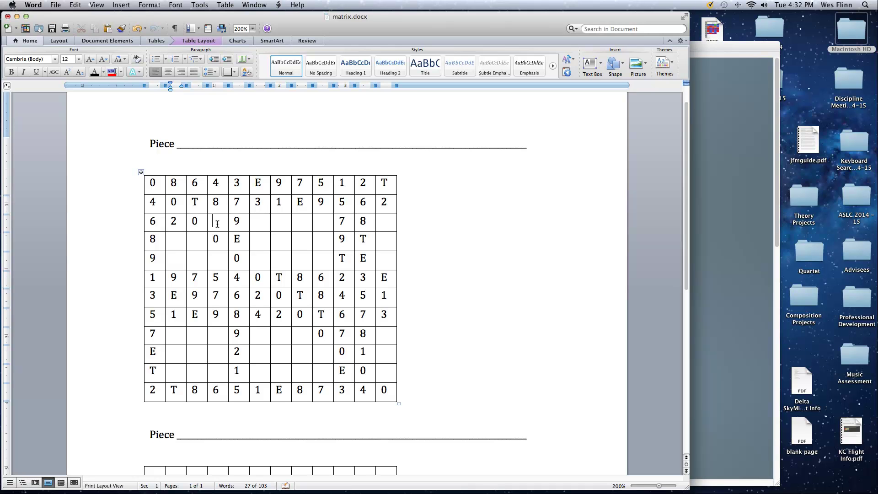
Fill row 3's remaining cells with T, 5, 3, 1, E and 4
left_click(217, 224)
type("T")
key("Tab")
key("Tab")
type("5")
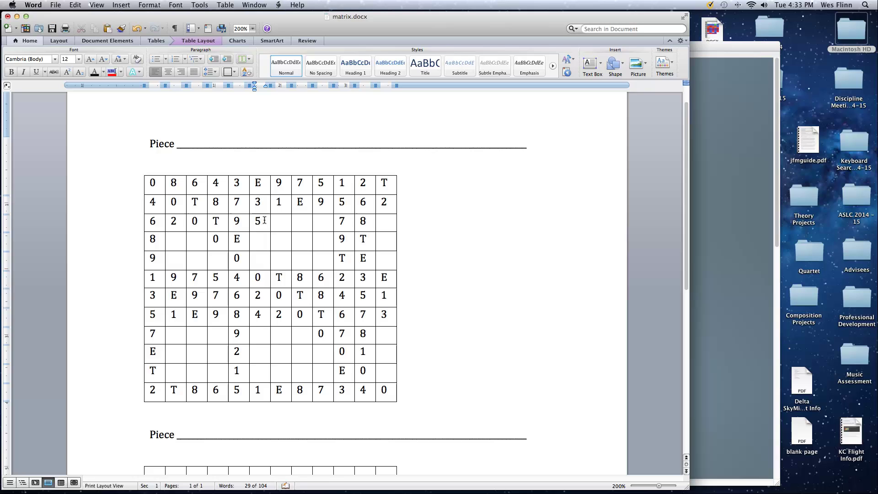
key("Tab")
type("3")
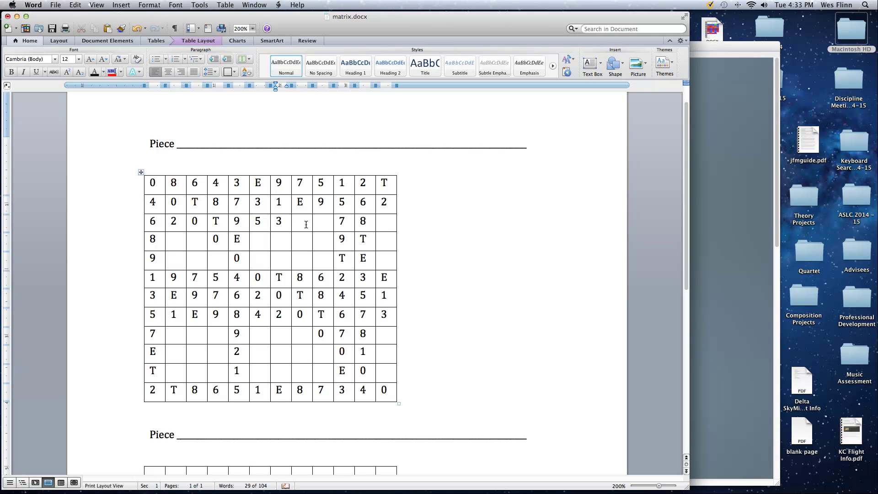
key("Tab")
type("1")
key("Tab")
type("E")
left_click(388, 223)
type("4")
Fill row 9, starting 7, with 3, 1, E, 6, 4, 2 and 5
left_click(177, 337)
type("3")
left_click(190, 336)
type("1")
left_click(214, 335)
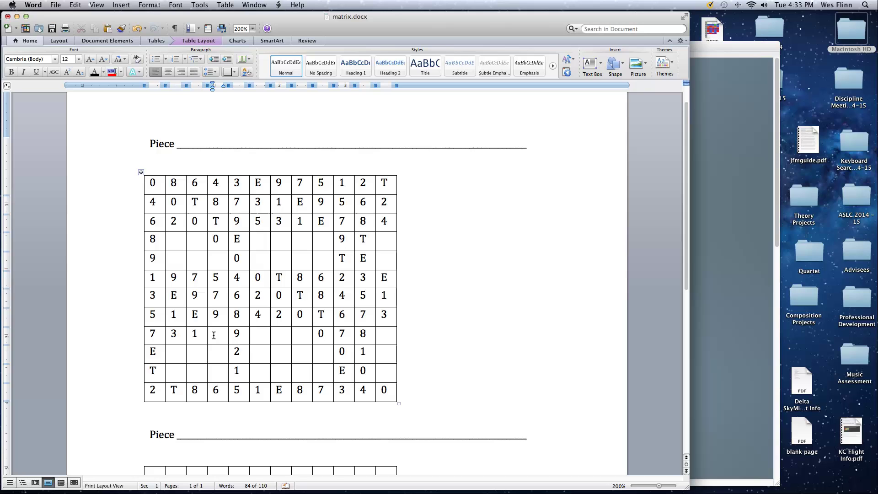
type("E")
left_click(263, 337)
type("6")
left_click(282, 336)
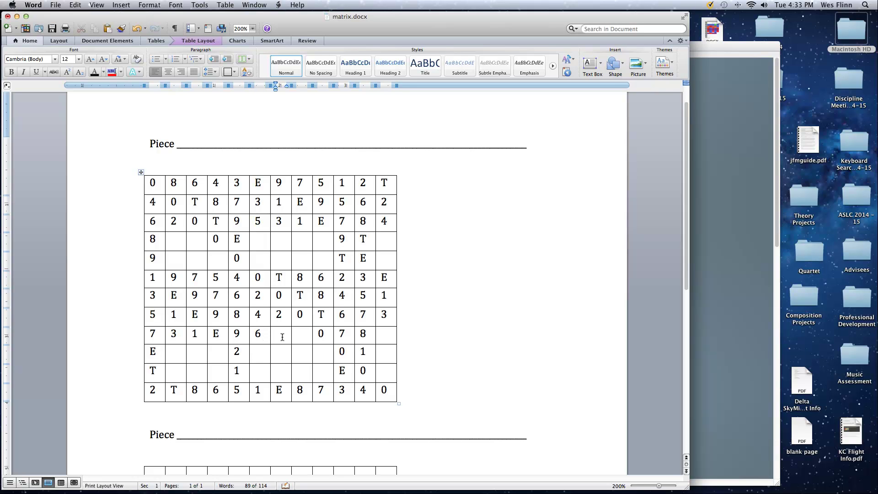
type("4")
left_click(301, 337)
type("2")
left_click(391, 342)
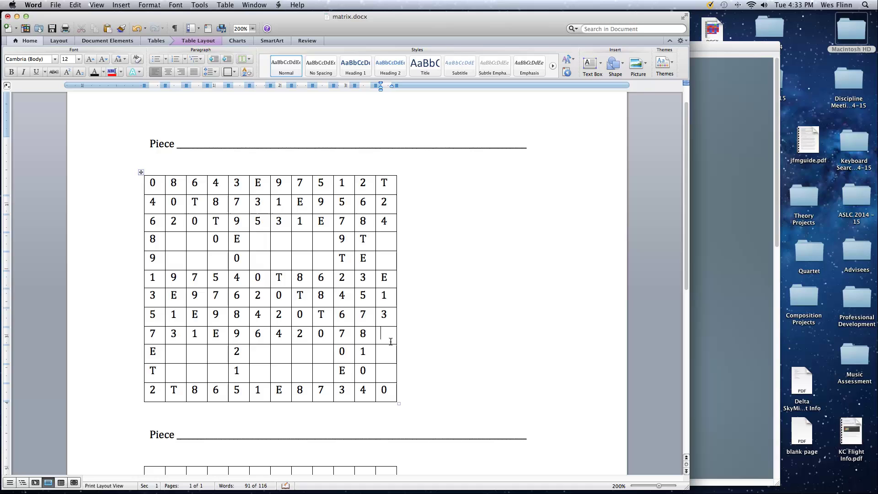
type("5")
Fill row 4's empty cells with 4, 2, 7, 5, 3, 1 and 6
left_click(182, 243)
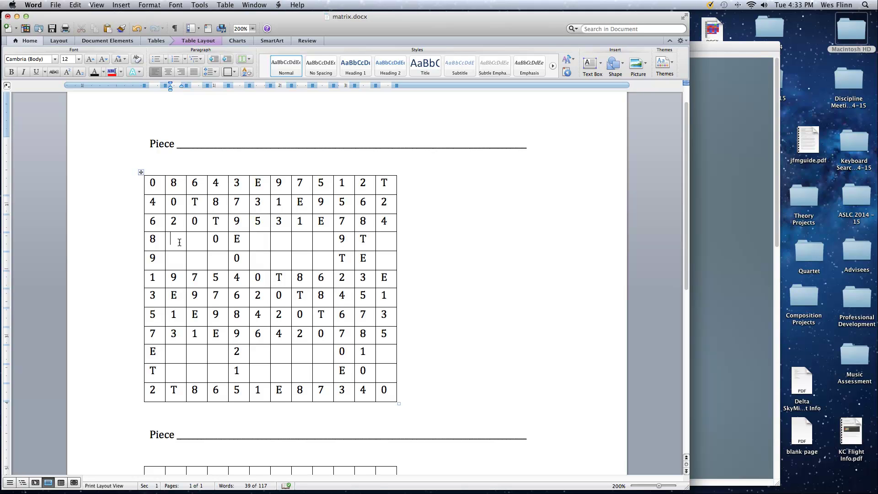
type("4")
left_click(203, 242)
type("2")
left_click(262, 242)
type("7")
left_click(284, 243)
type("5")
left_click(299, 242)
type("3")
left_click(328, 242)
type("1")
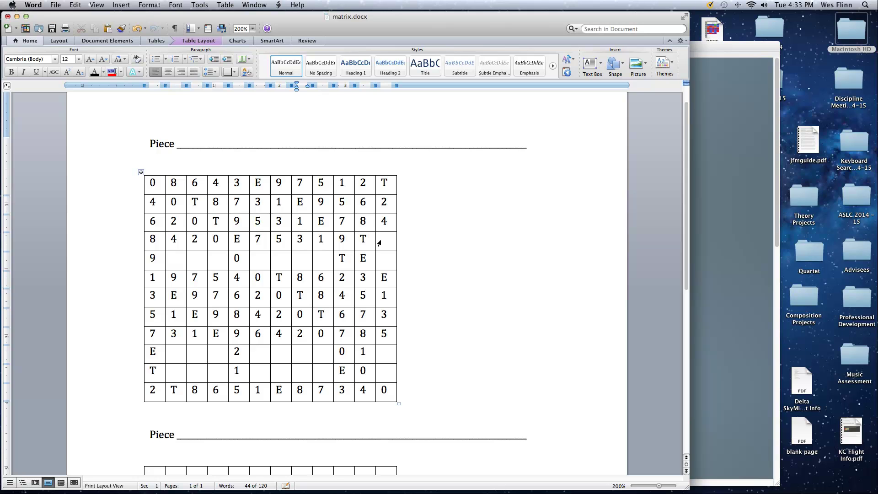
left_click(379, 243)
type("6")
Fill row 5's empty cells with 5, 4, 1, 8, 6, 4, 2 and 7
left_click(176, 261)
type("5")
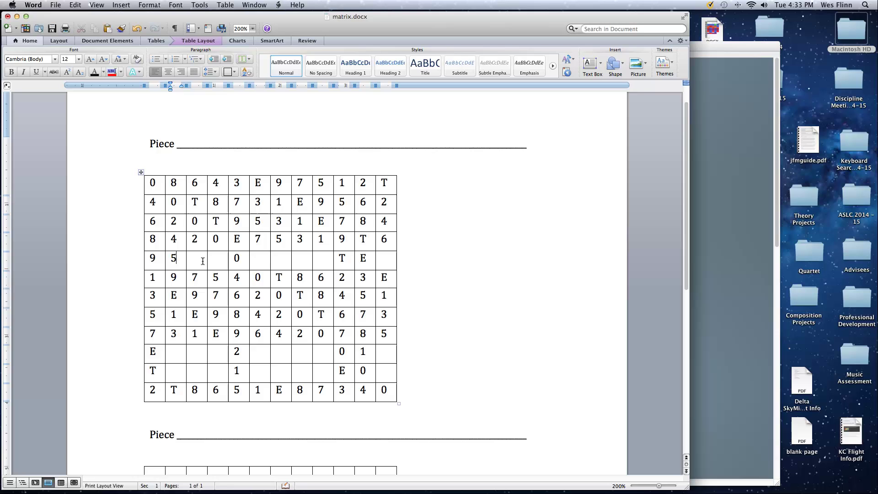
left_click(203, 261)
type("4")
left_click(226, 261)
type("1")
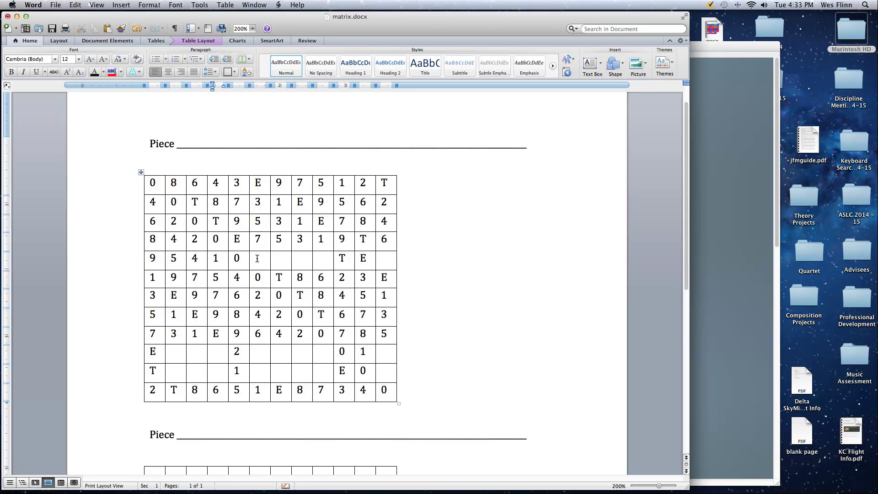
left_click(258, 260)
type("8")
left_click(286, 259)
type("6")
left_click(305, 259)
type("4")
left_click(325, 261)
type("2")
left_click(387, 260)
type("7")
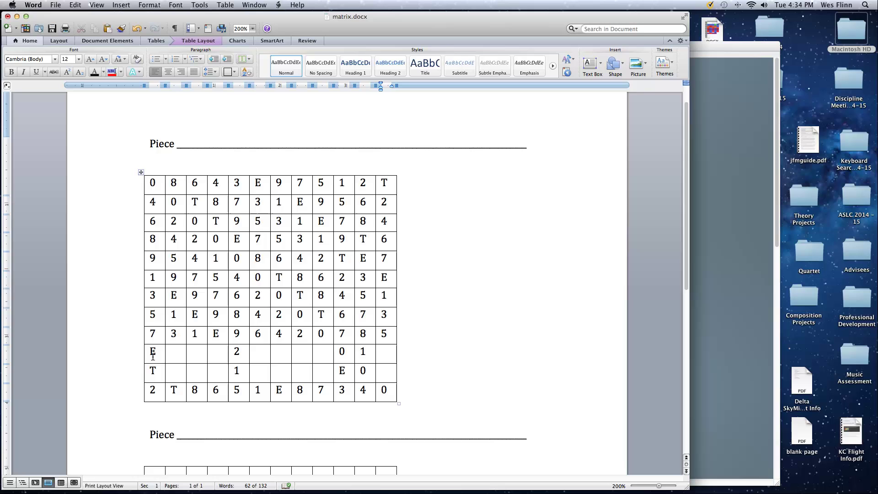
Fill row 11's empty cells with 6, 4, 2, 9, 7, 5, 3 and 8
left_click(173, 373)
type("6")
left_click(197, 372)
type("4")
left_click(222, 375)
type("2")
left_click(256, 374)
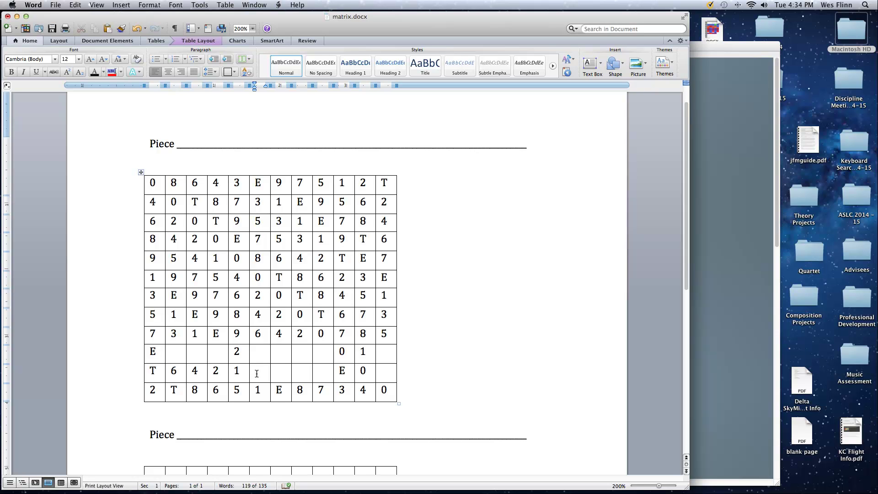
type("9")
left_click(283, 373)
type("7")
left_click(305, 374)
type("5")
left_click(328, 374)
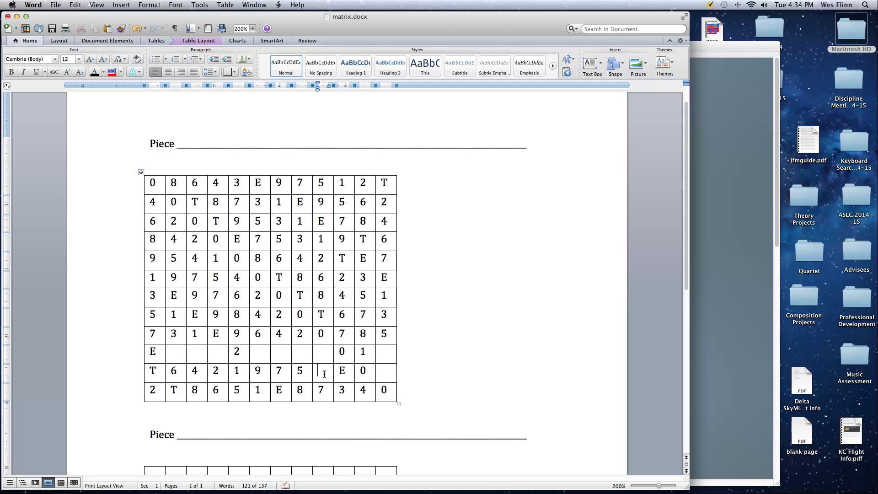
type("3")
left_click(386, 373)
type("8")
Fill row 10, starting E, with 7, 5, 3, T, 8, 6, 4 and 9
left_click(177, 353)
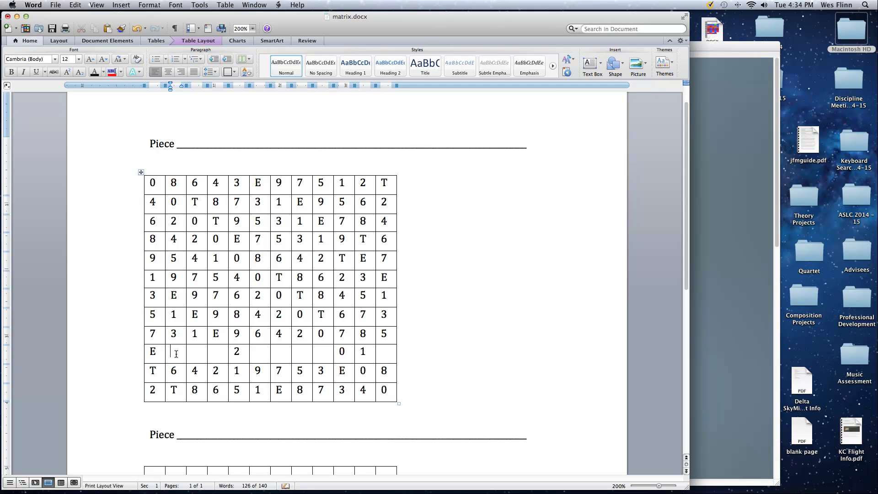
type("7")
left_click(199, 353)
type("5")
left_click(215, 353)
type("3")
left_click(264, 355)
type("T")
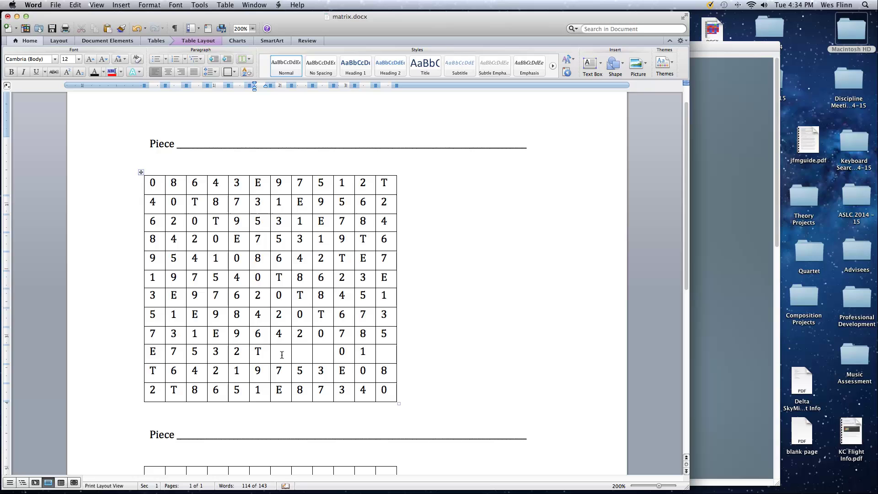
left_click(282, 356)
type("8")
left_click(300, 355)
type("6")
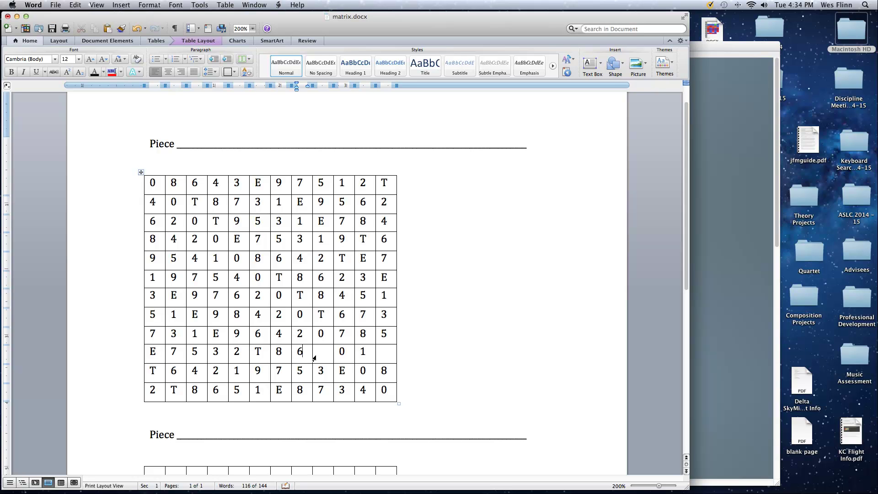
left_click(328, 356)
type("4")
left_click(388, 353)
type("9")
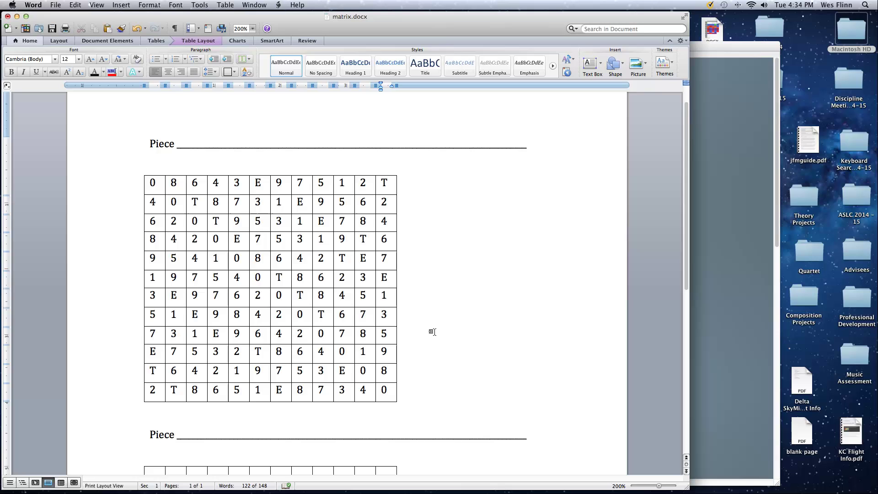
Highlight the matrix rows one at a time, from the first through the sixth
left_click(113, 184)
left_click(119, 202)
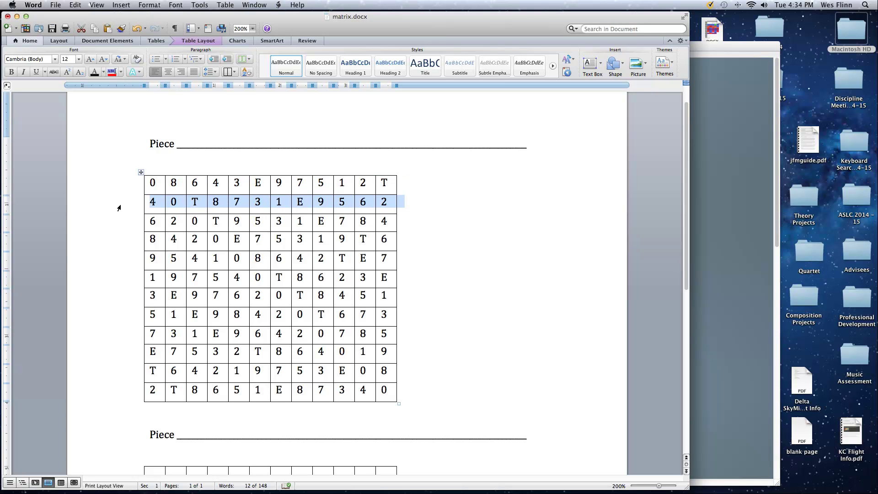
left_click(115, 224)
left_click(115, 240)
left_click(116, 260)
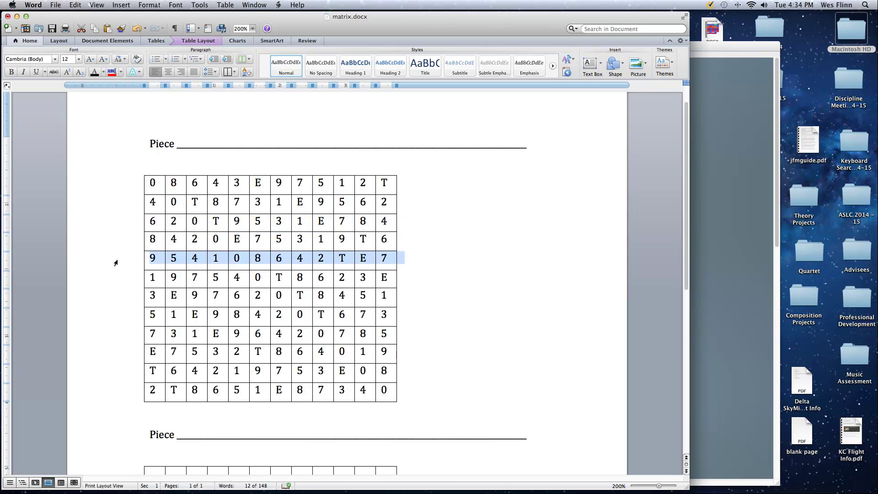
left_click(119, 279)
Highlight rows seven through twelve, then reselect the third row, 6 2 0 T 9 5 3 1 E 7 8 4
left_click(120, 295)
left_click(121, 316)
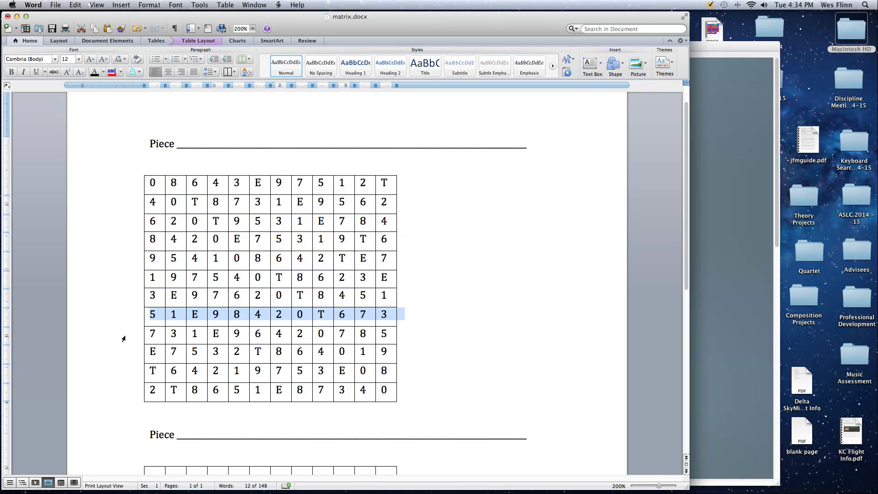
left_click(124, 335)
left_click(127, 353)
left_click(127, 379)
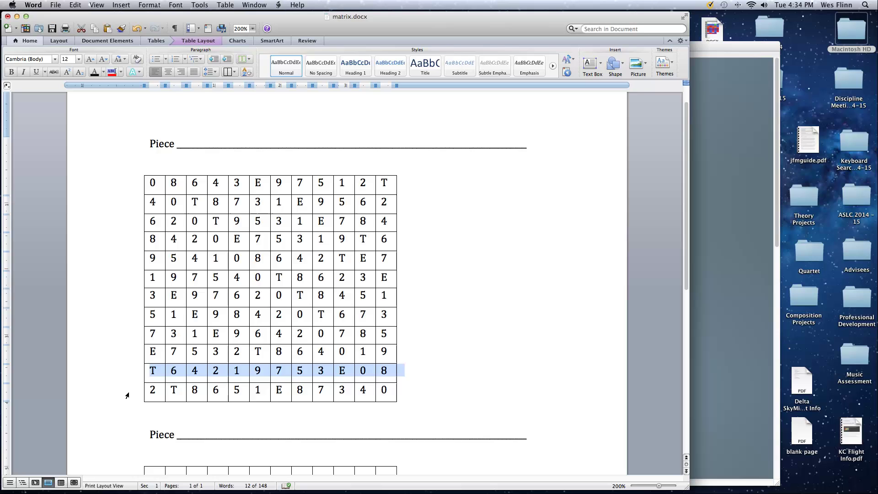
left_click(128, 391)
left_click(122, 224)
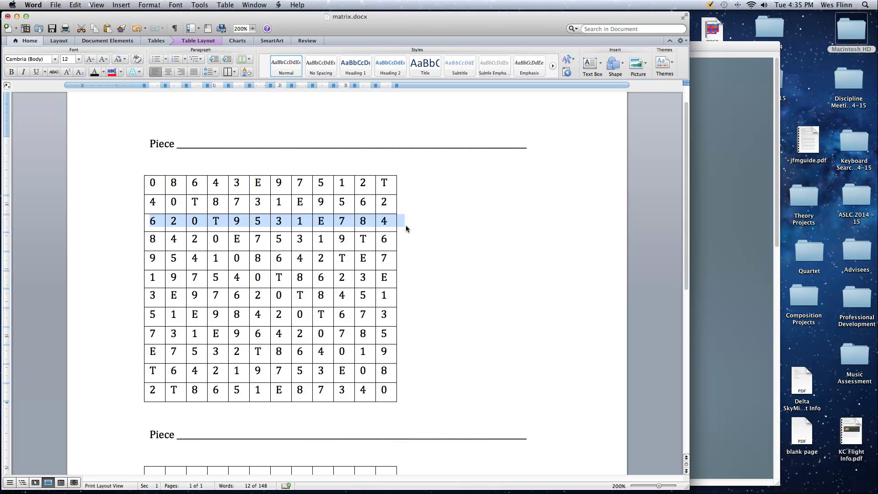
Clear the row highlight and select the sixth column, E 3 5 7 8 0 2 4 6 T 9 1
left_click(257, 162)
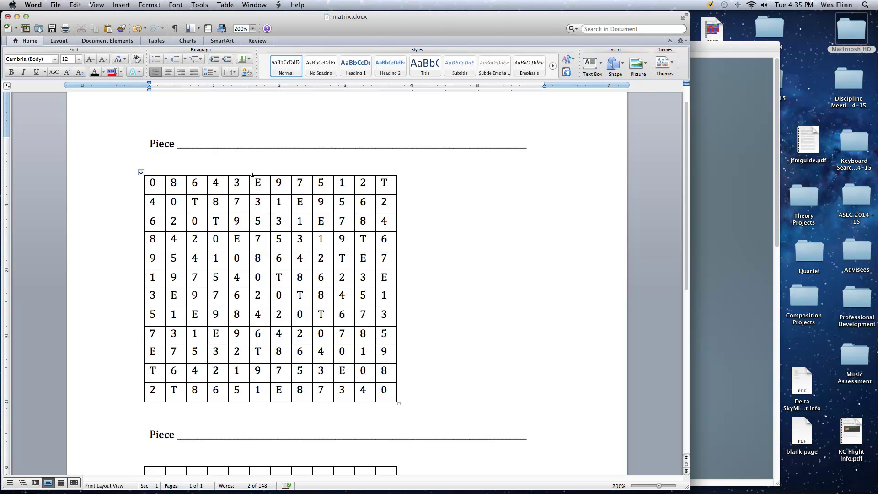
left_click_drag(258, 182, 259, 391)
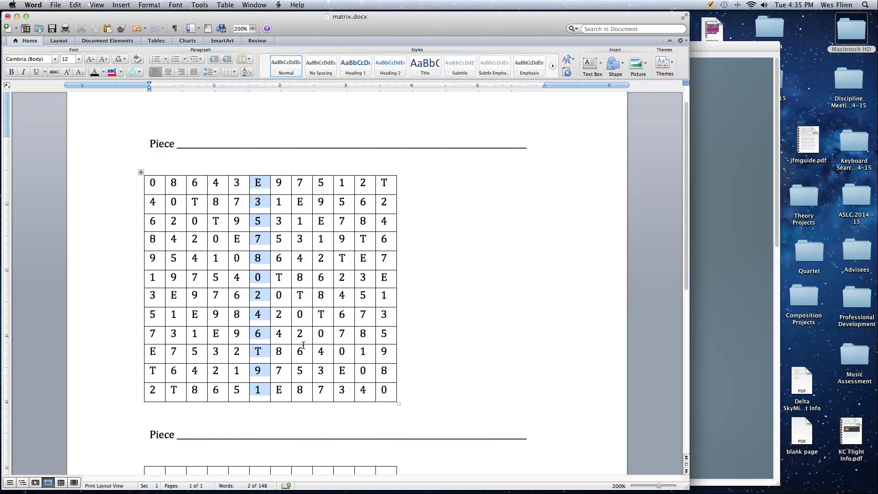